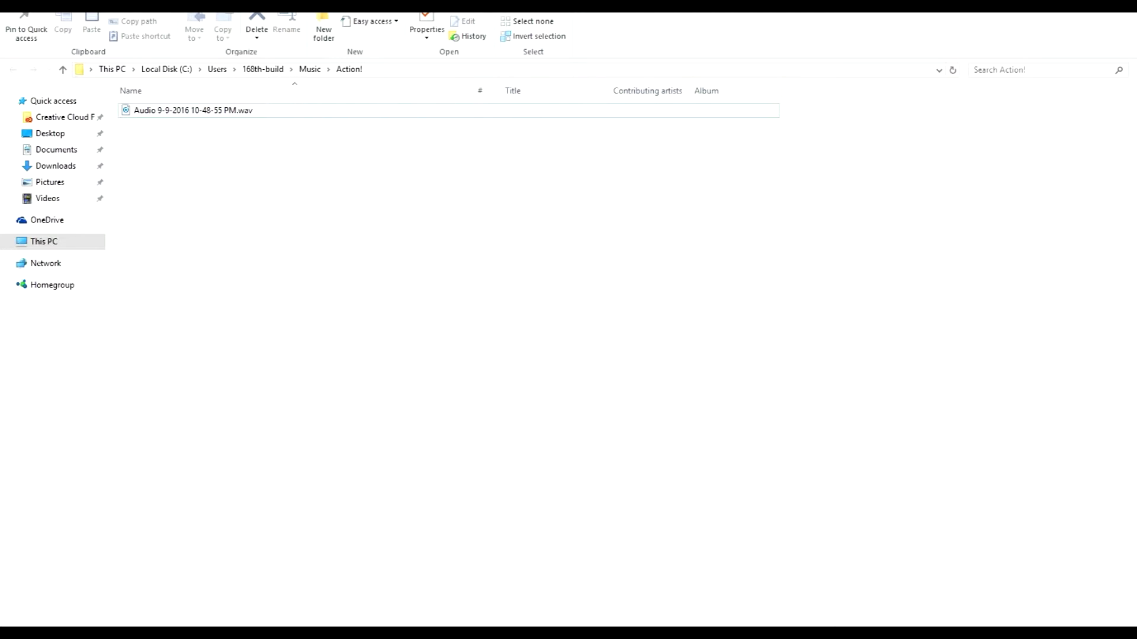
mouse_move(316, 633)
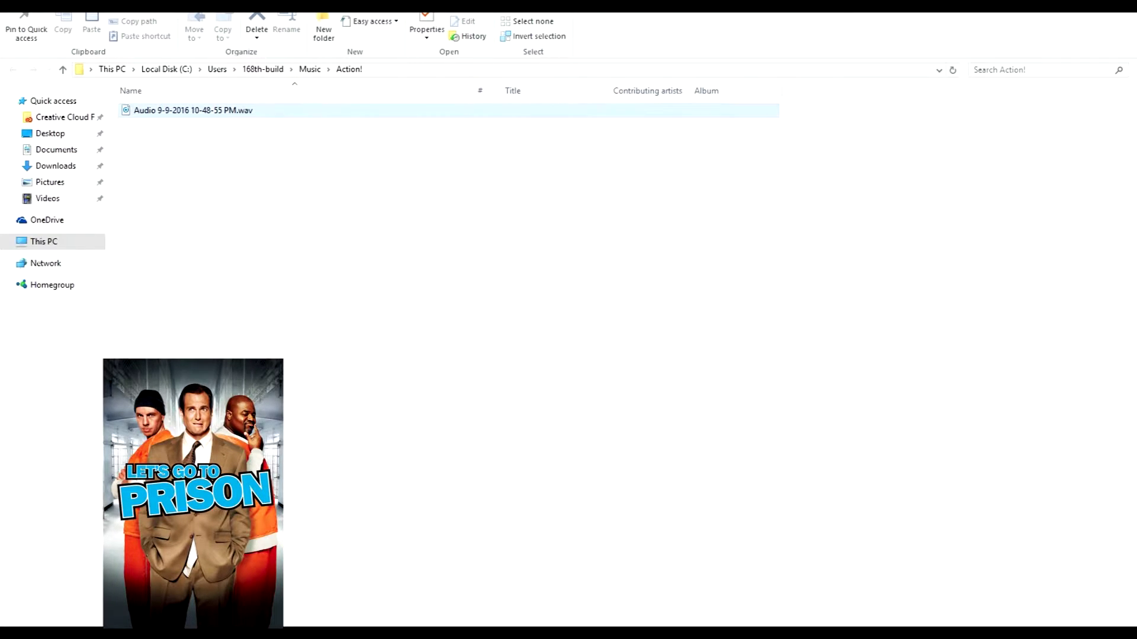
left_click(236, 111)
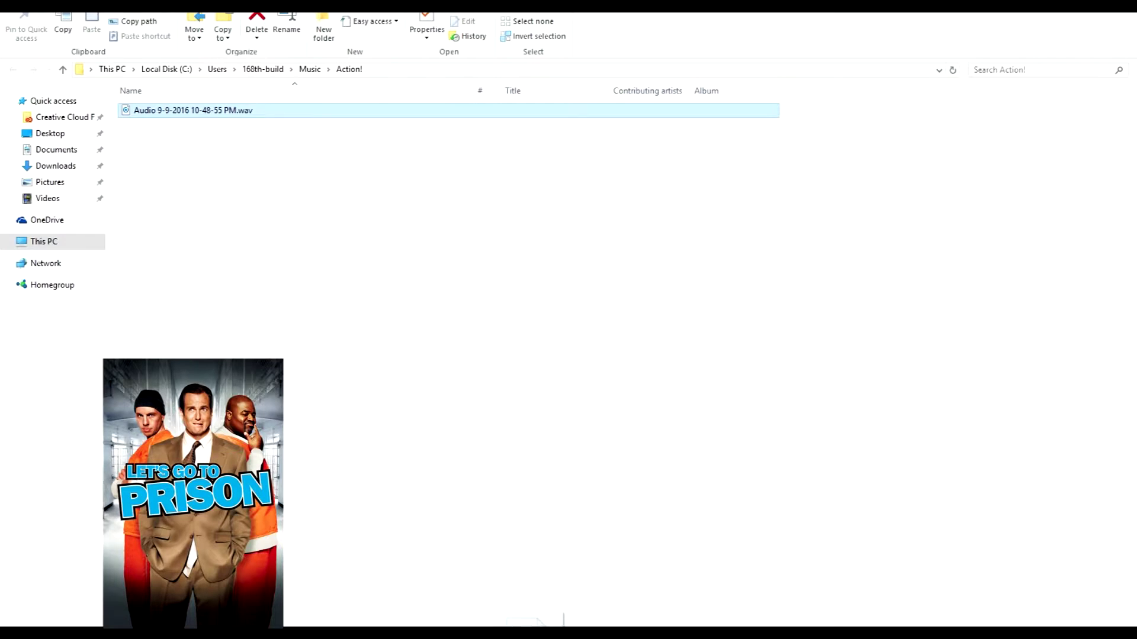
Step: Drag the WAV recording onto an audio track in the Vegas timeline
left_click(540, 620)
left_click_drag(540, 620, 840, 502)
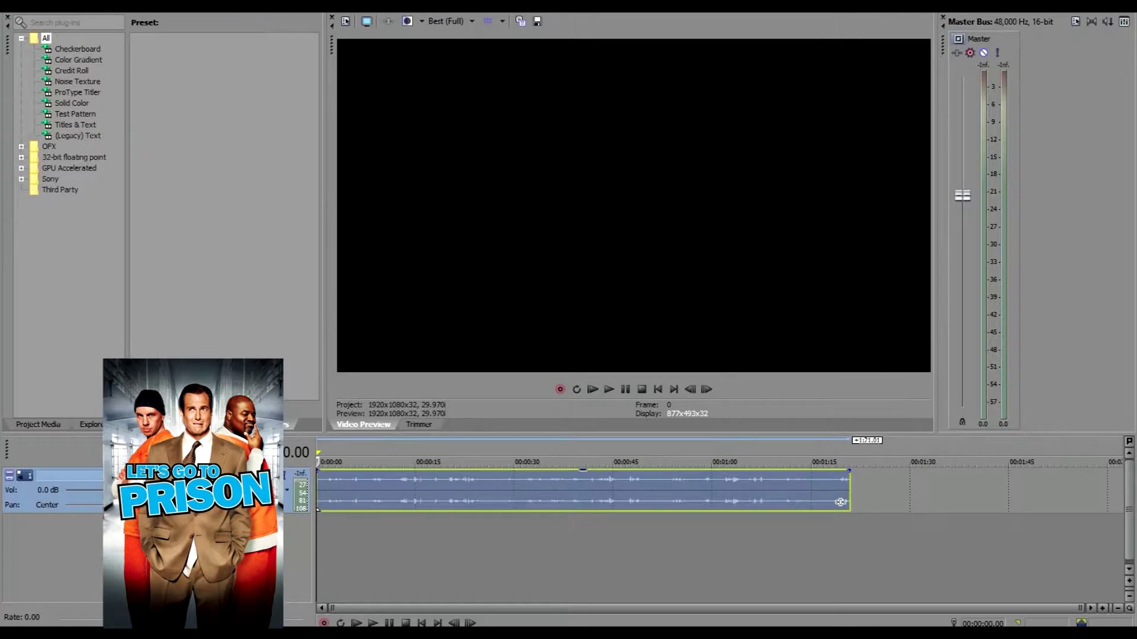
scroll(840, 502, "up", 5)
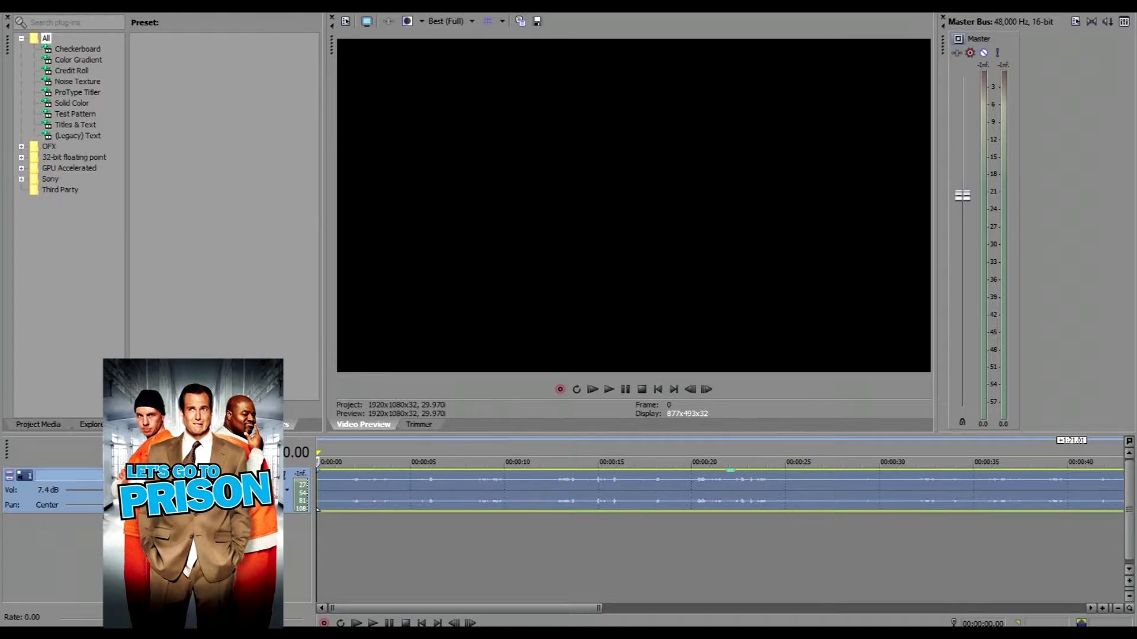
Step: Play to 31.22 s, split the clip there, and slide the remainder to 0:00
key("space")
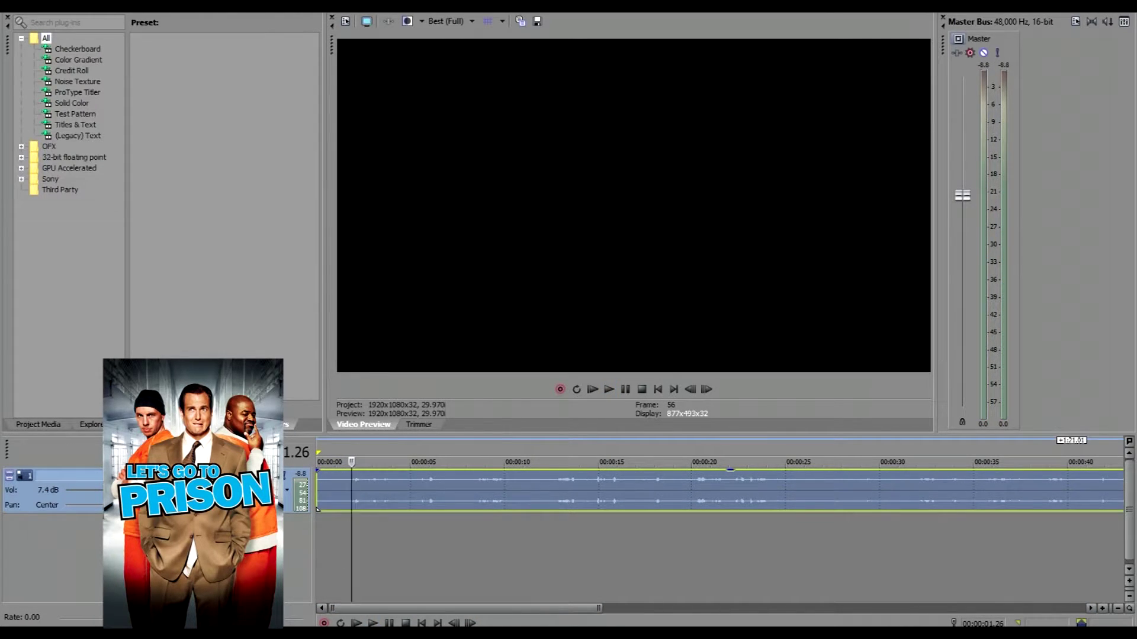
scroll(840, 502, "down", 5)
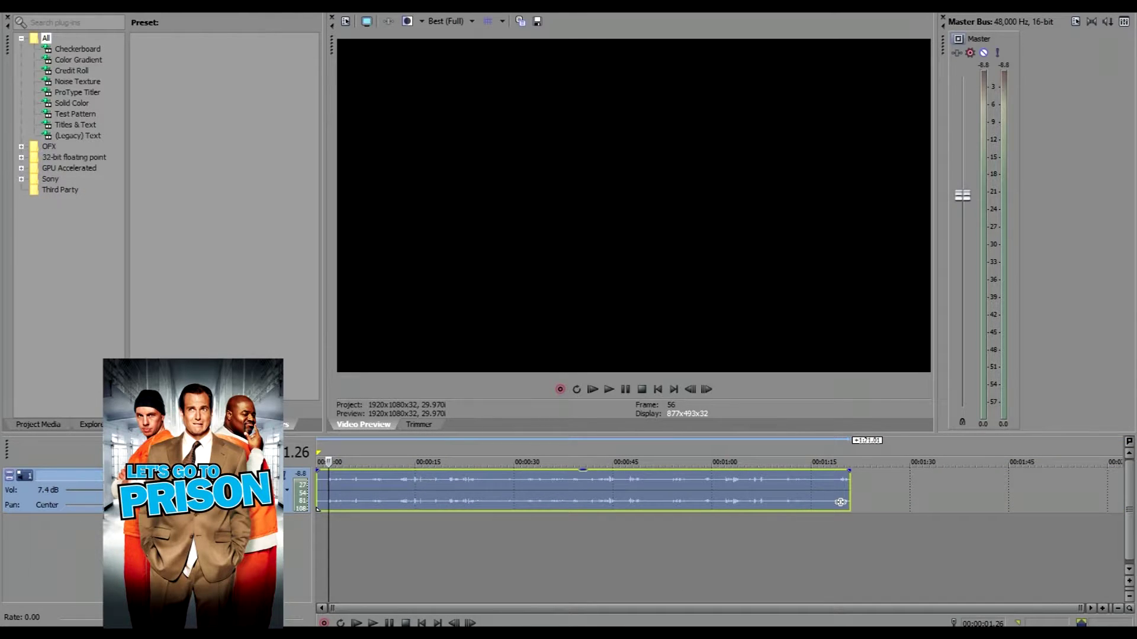
key("space")
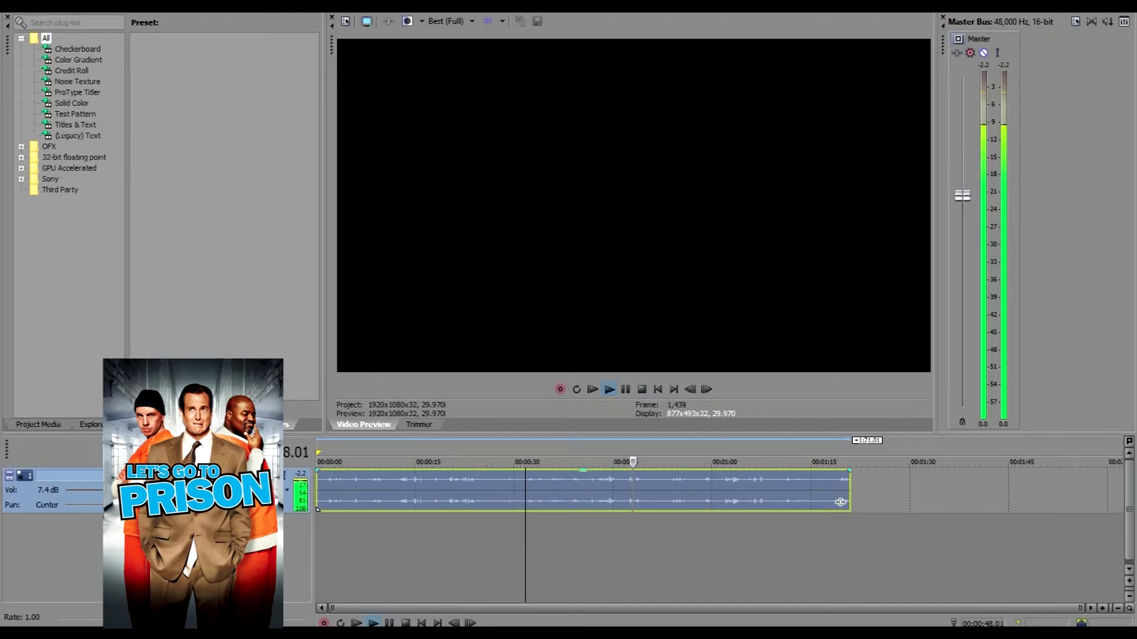
key("space")
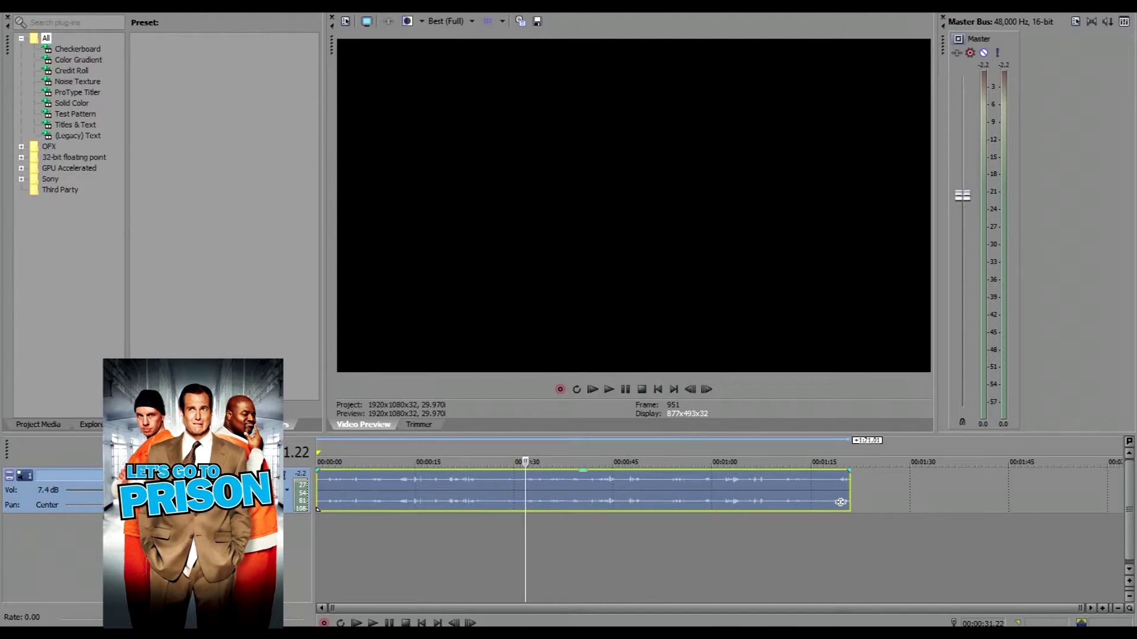
key("s")
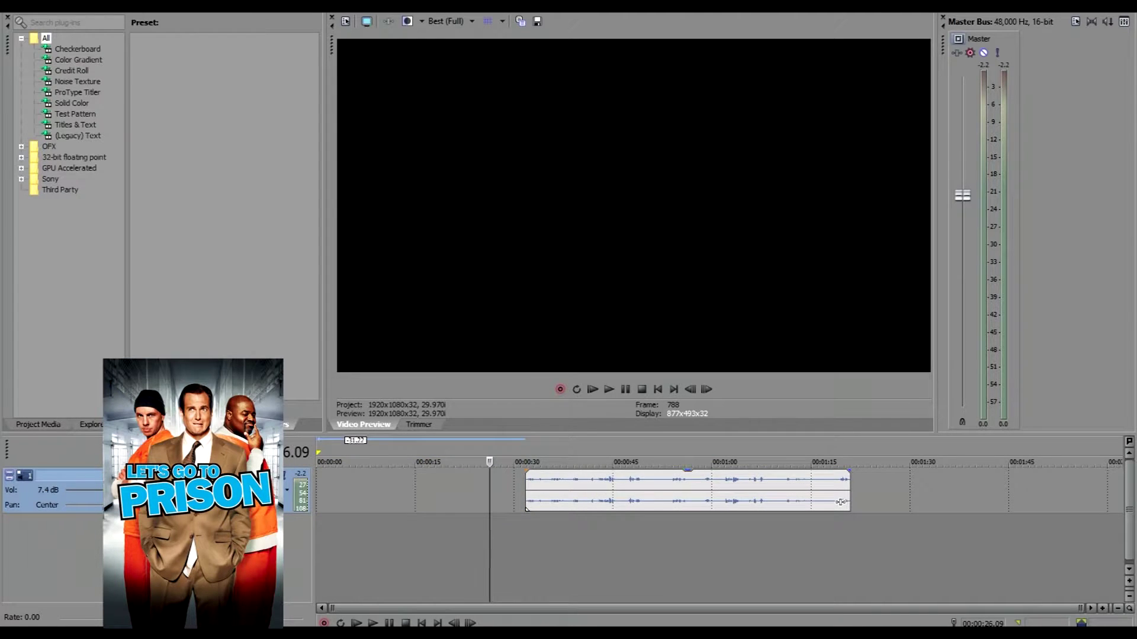
left_click_drag(840, 503, 631, 502)
Step: Preview the clip, trim its end to about 43.17 s, and set the loop region to it
key("ctrl+Home")
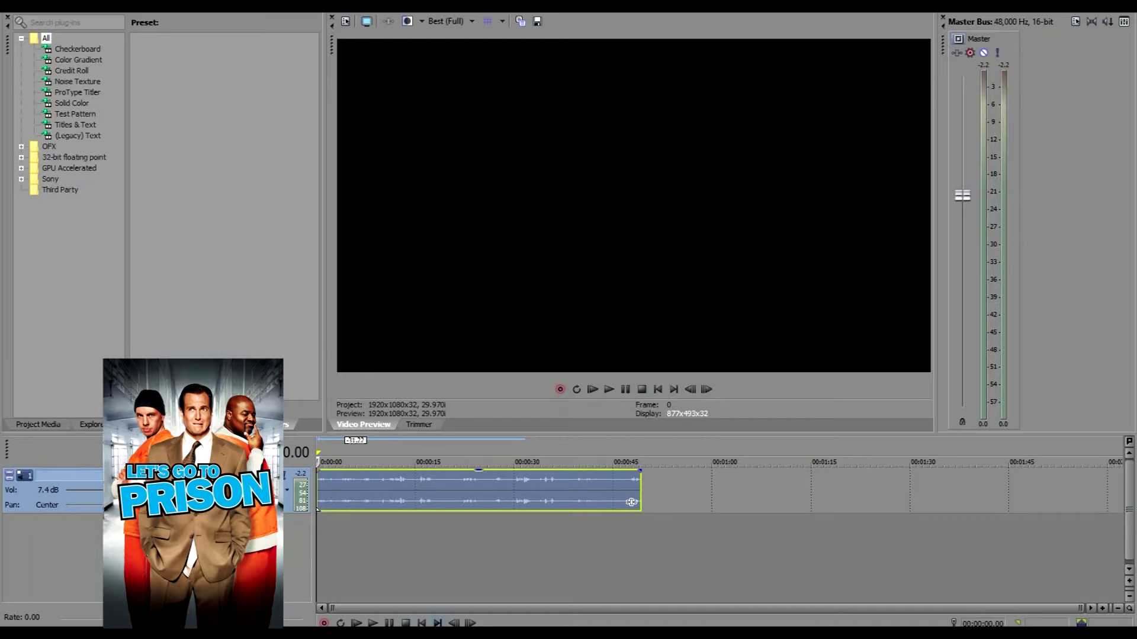
key("space")
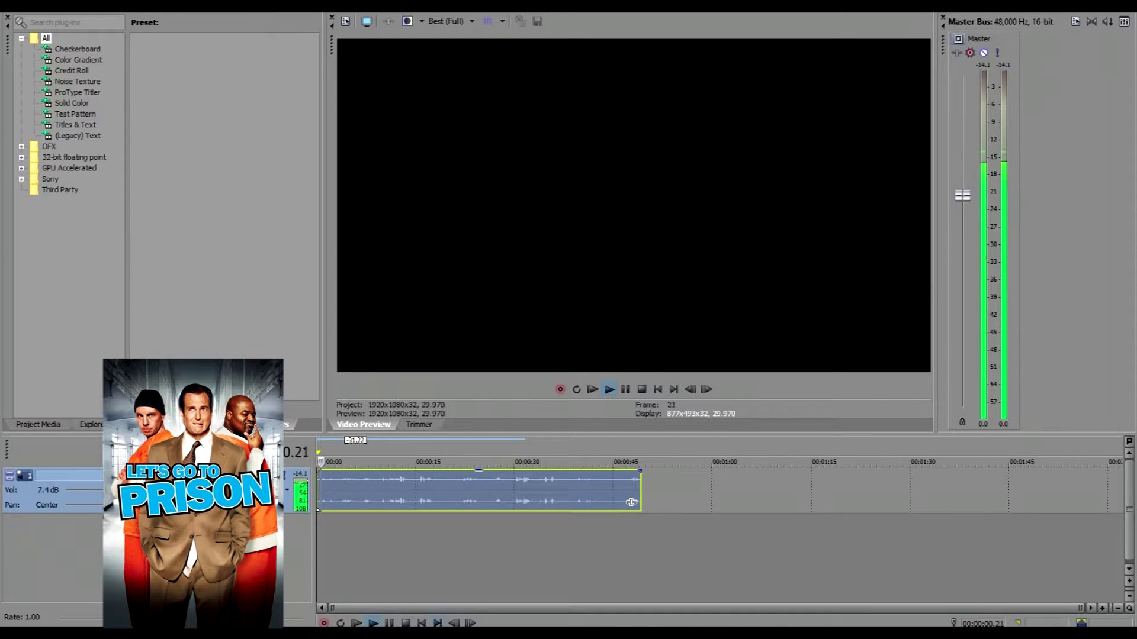
key("space")
key("space")
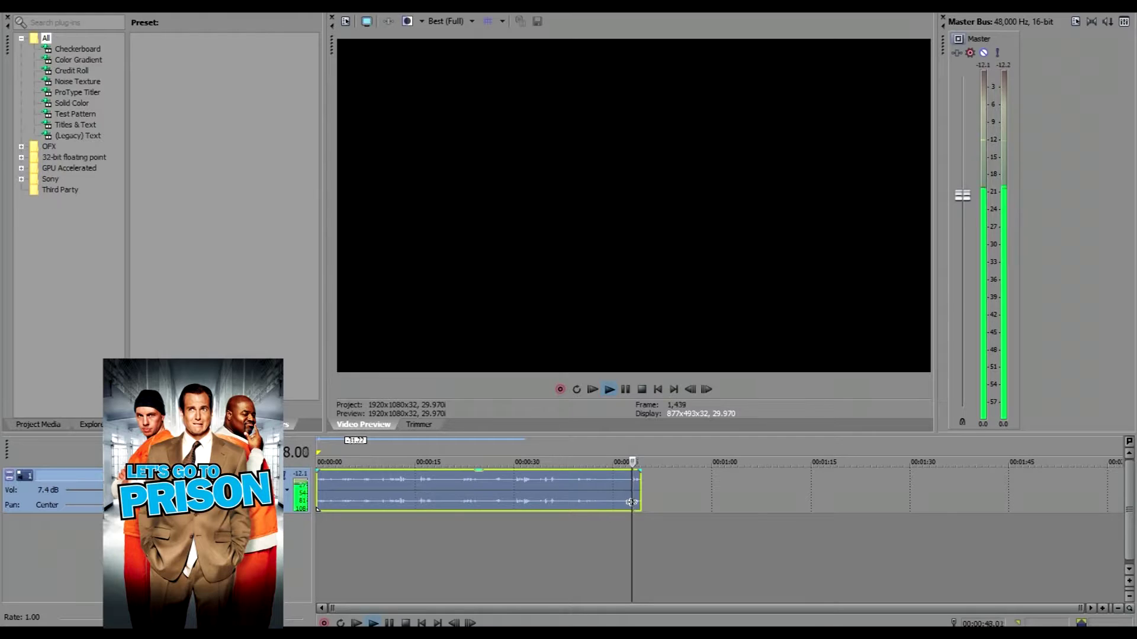
key("space")
left_click_drag(631, 502, 593, 502)
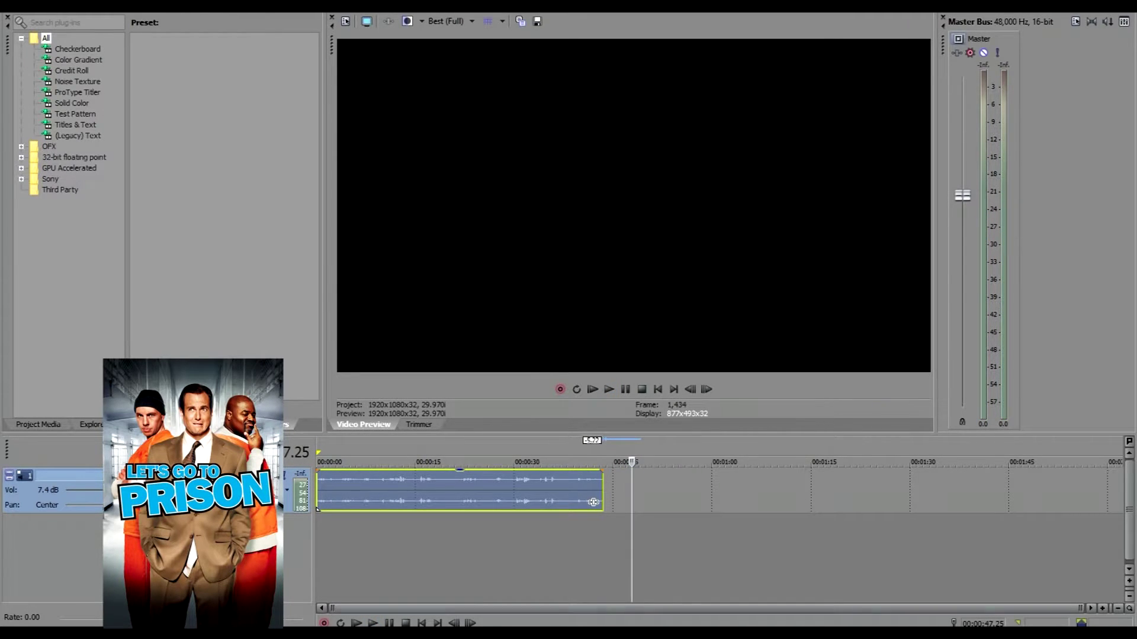
double_click(593, 502)
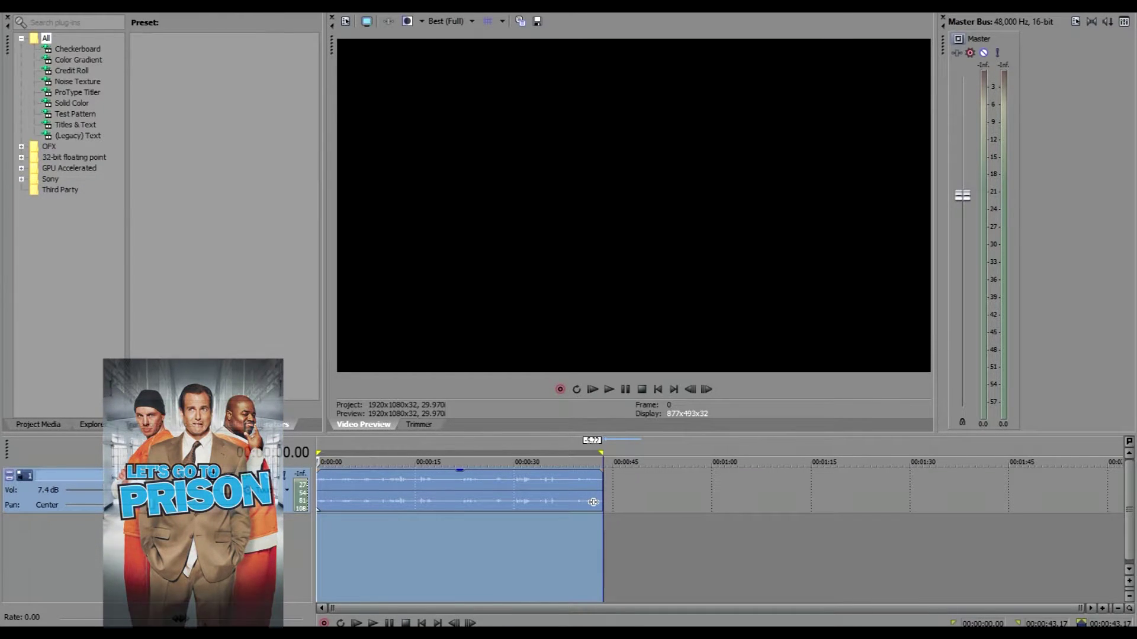
key("alt+f")
Step: Render as LetsGotoprison.wav in Wave 44,100 Hz 16-bit stereo PCM, overwriting the existing file
key("Down")
key("Down")
key("Down")
key("Down")
key("Down")
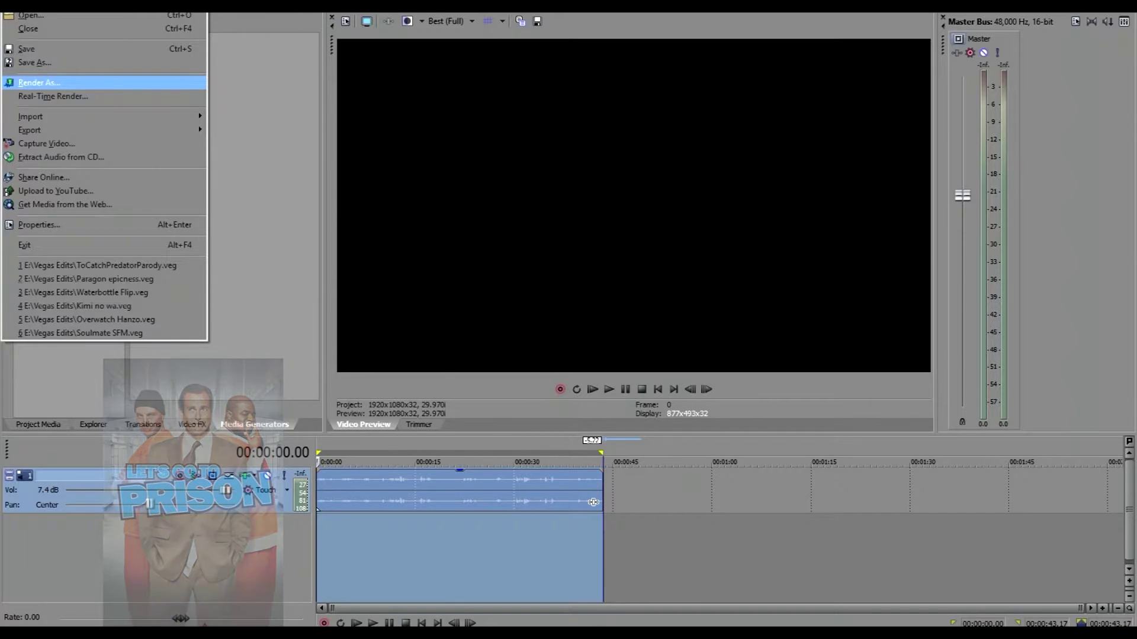
key("Return")
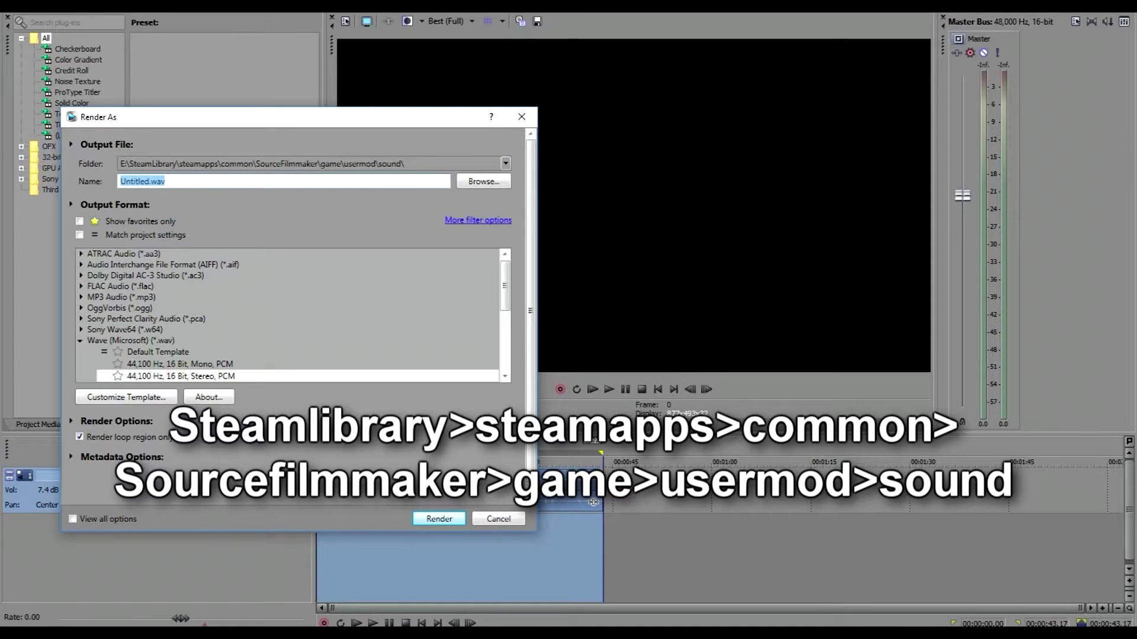
type("LetsGot")
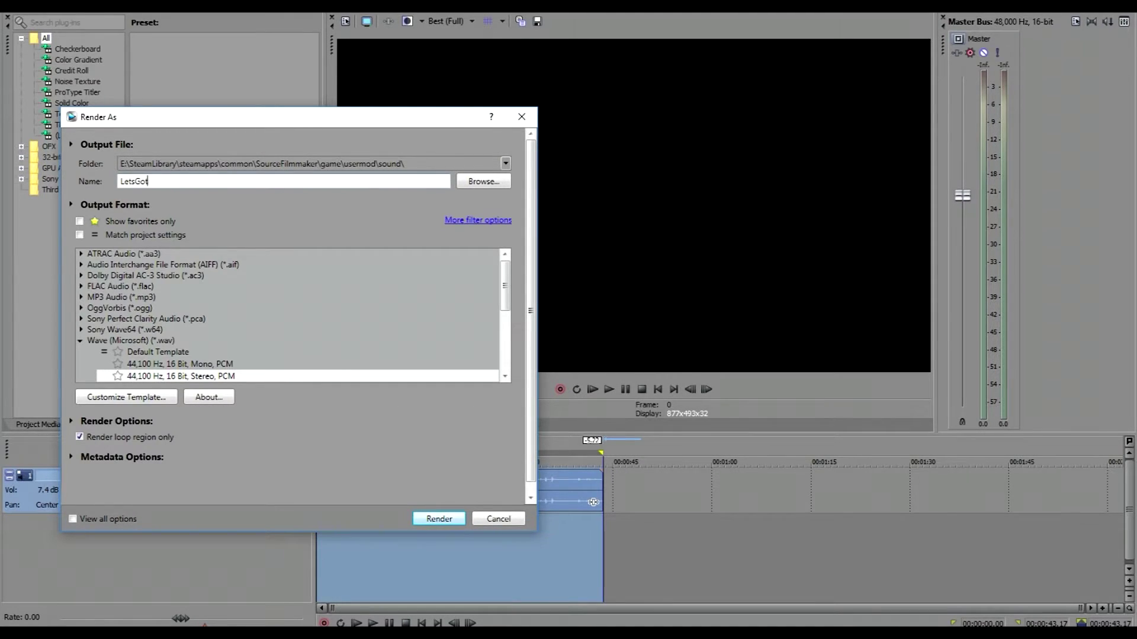
type("oprison")
key("Return")
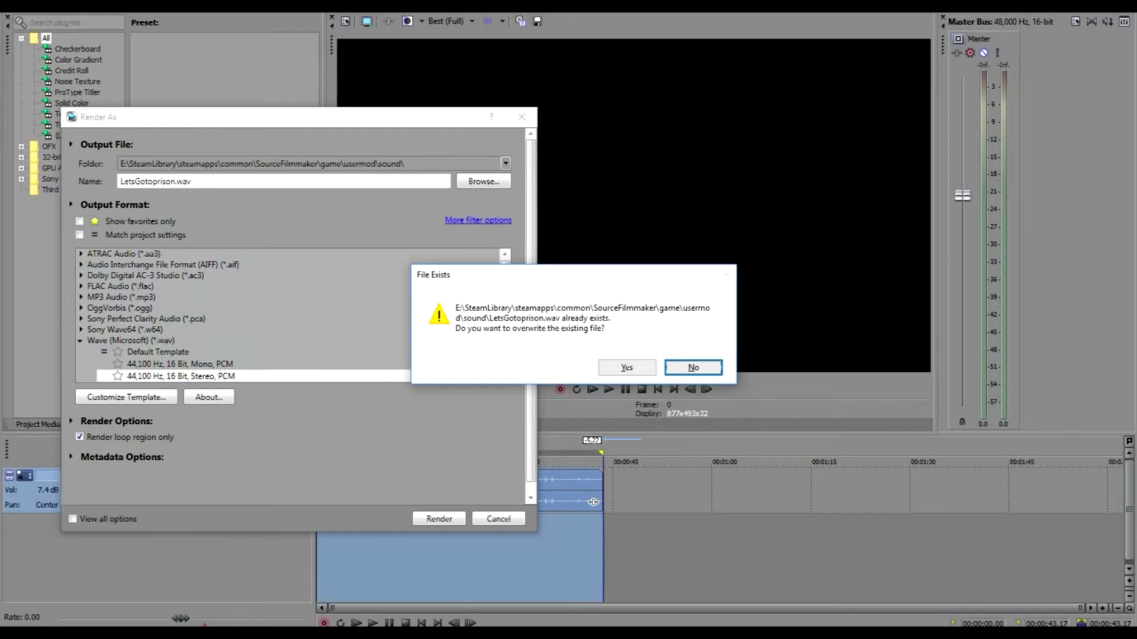
key("Left")
key("Return")
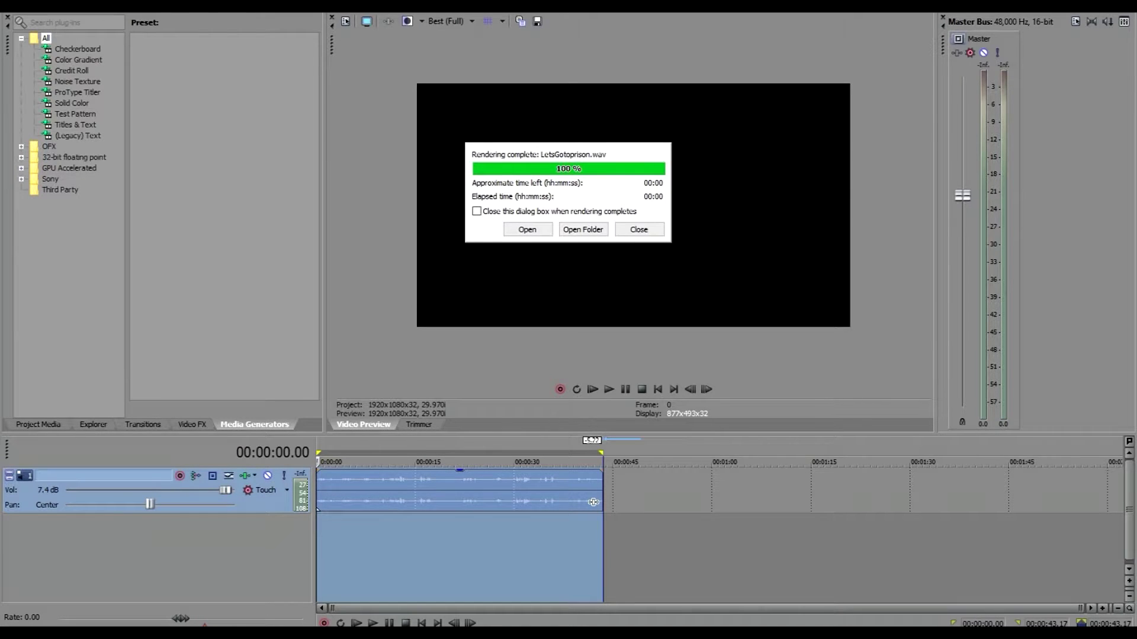
key("Return")
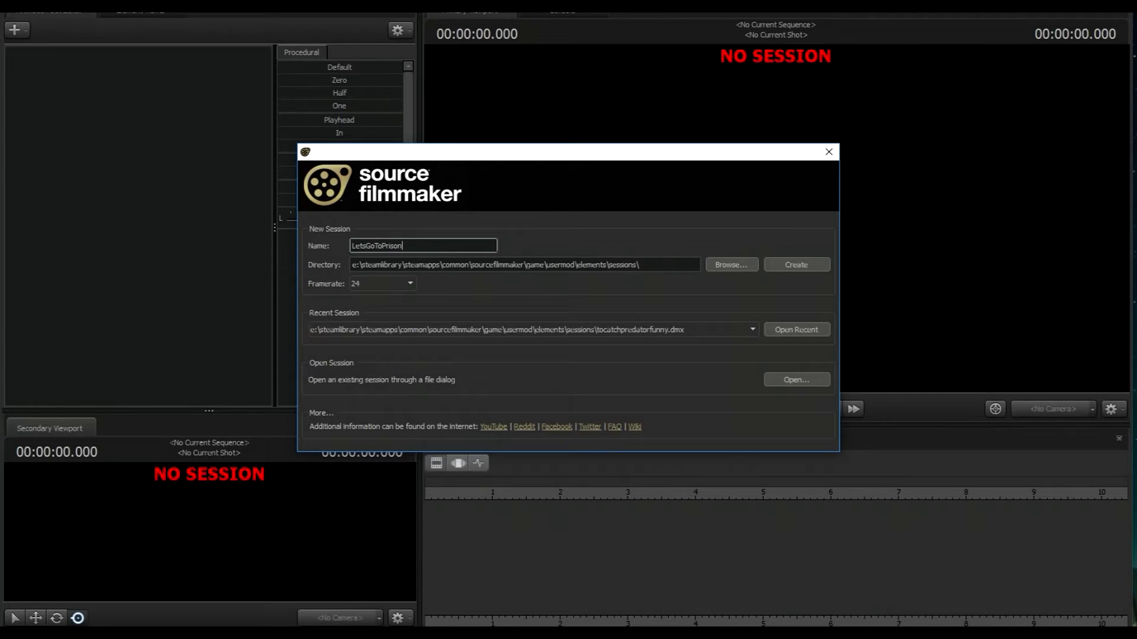
Step: Name the new session LetsGoToPrisonOfficial, set 30 fps, and create it
type("Official")
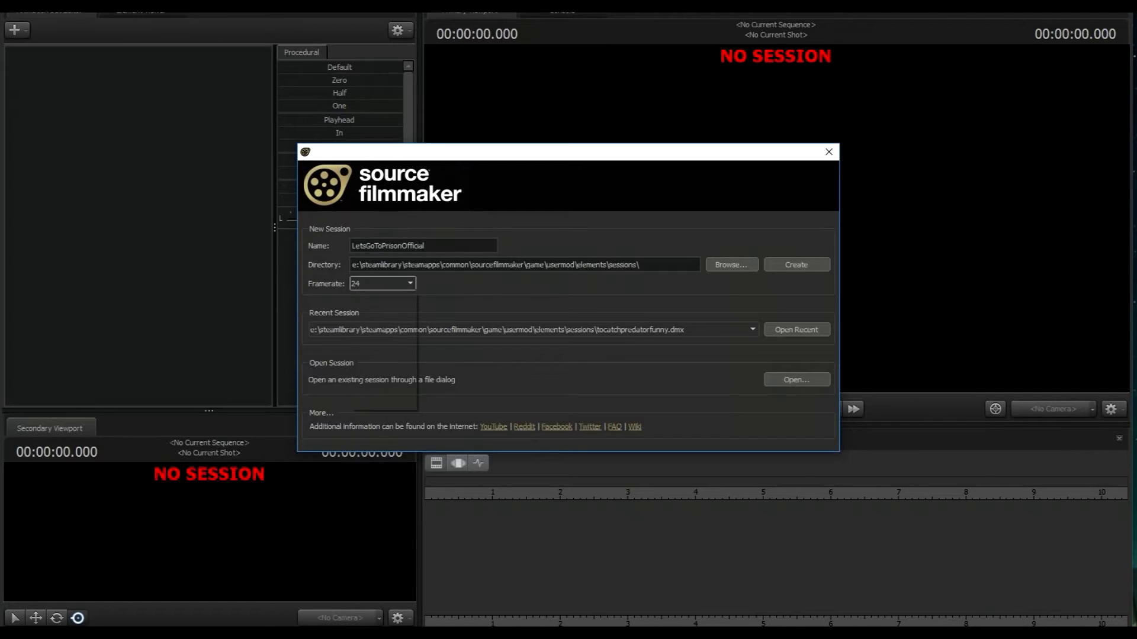
left_click(382, 284)
key("Escape")
key("Down")
key("Return")
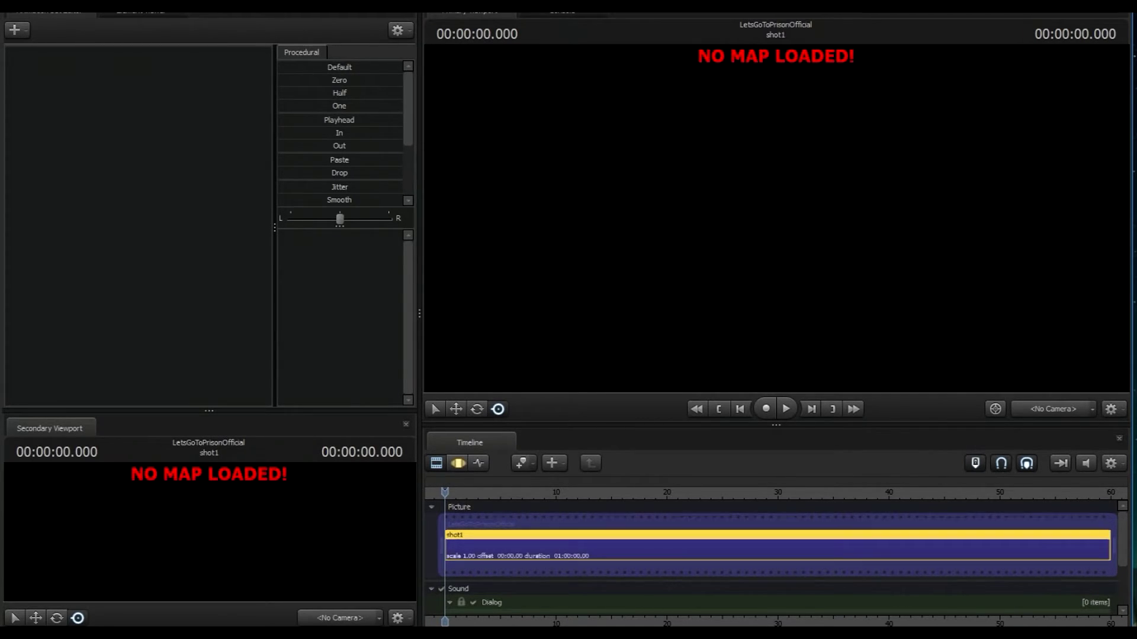
scroll(775, 556, "down", 2)
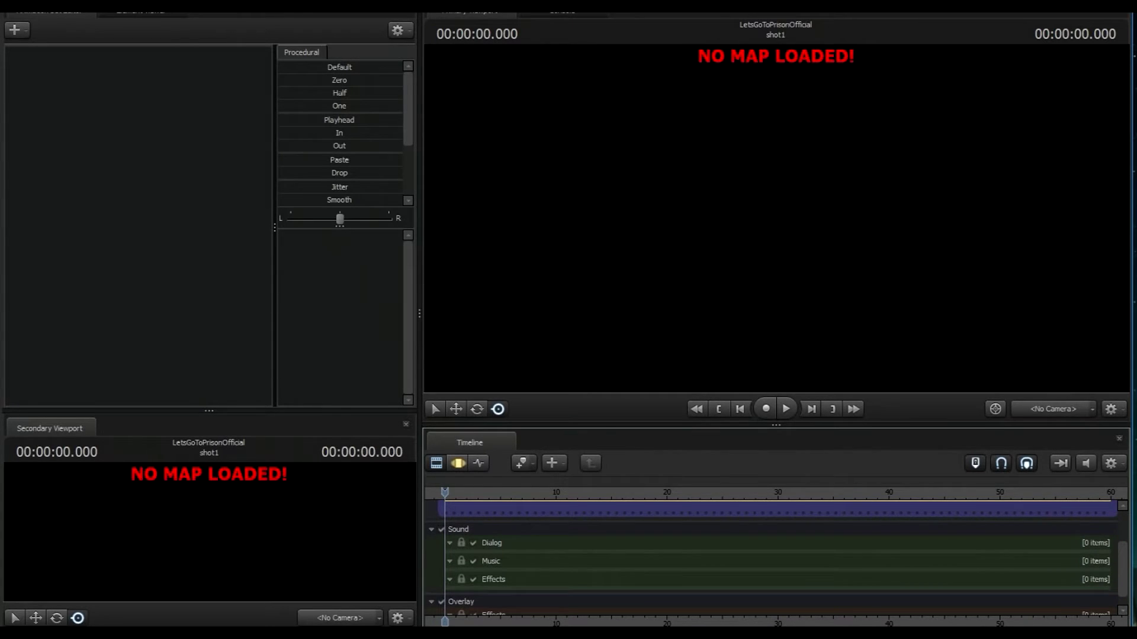
Step: Scroll to the Music sound track and choose Add Clip to Track to open the WAV browser
right_click(495, 529)
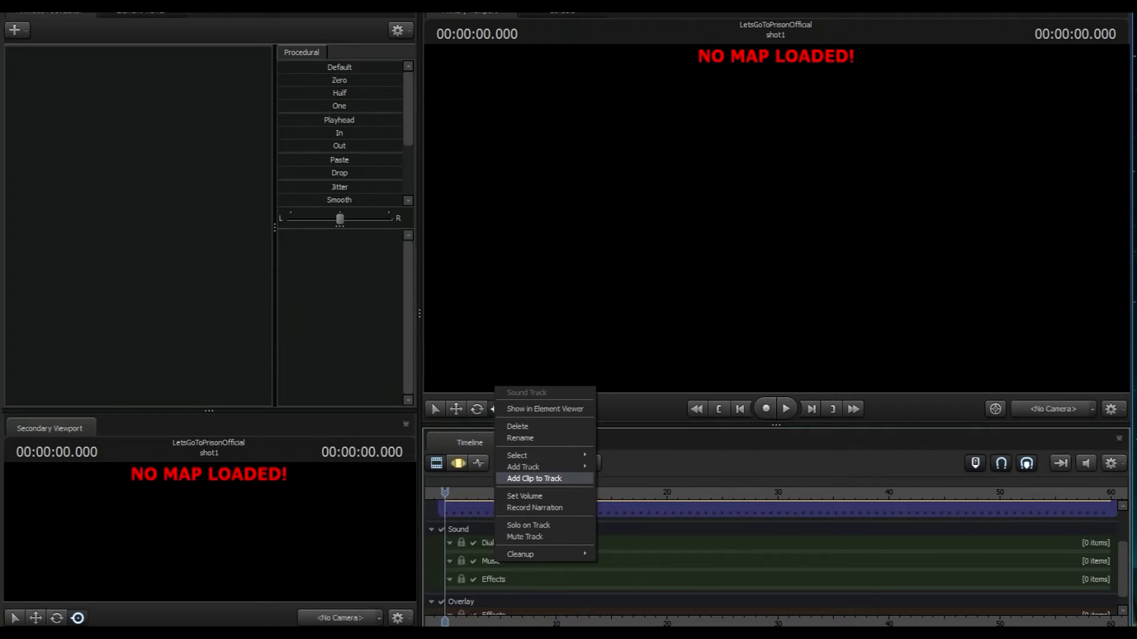
mouse_move(532, 554)
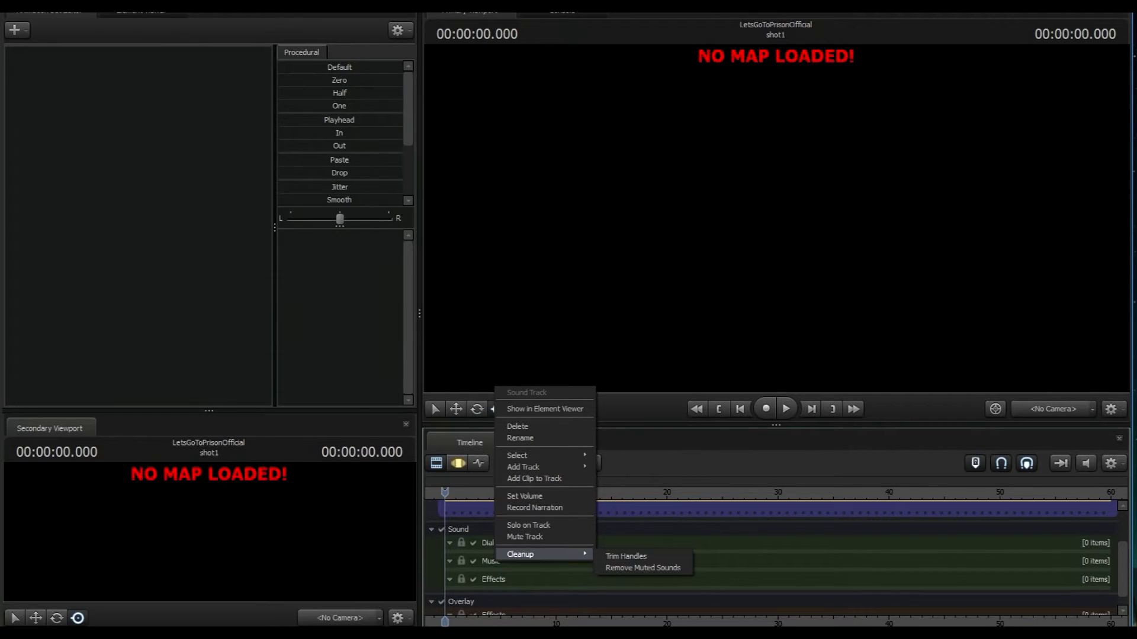
key("Escape")
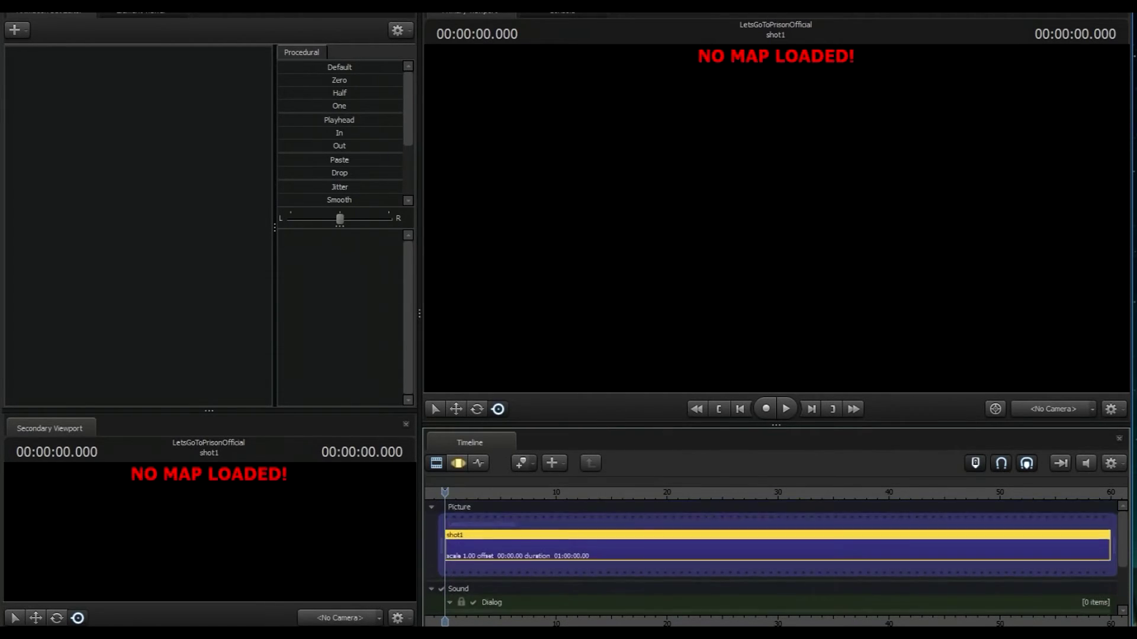
scroll(775, 562, "down", 1)
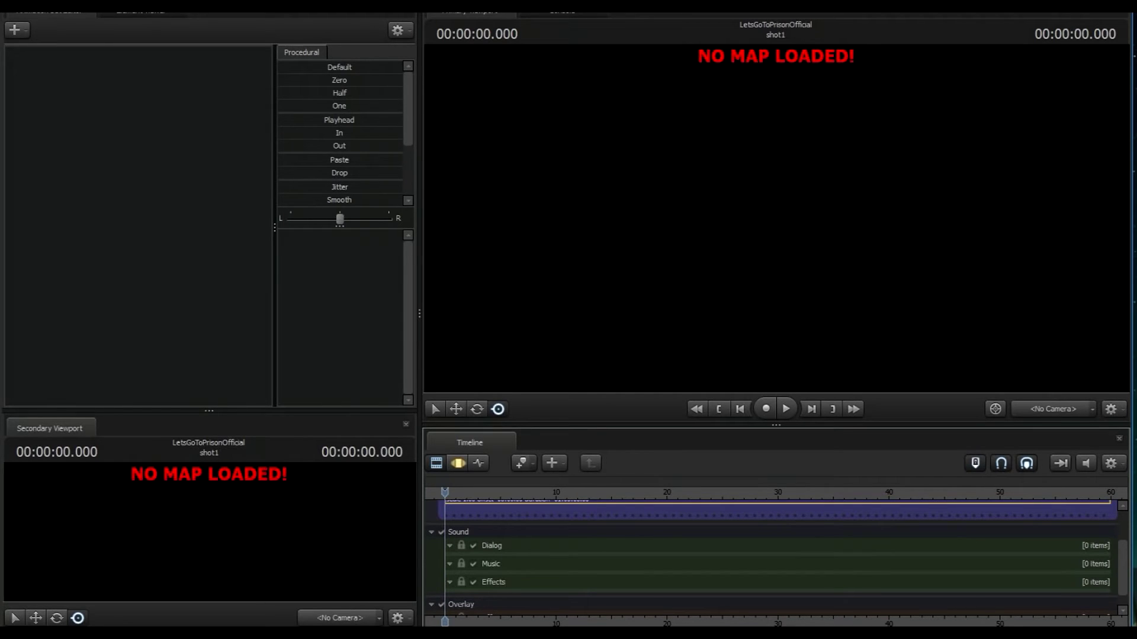
right_click(497, 409)
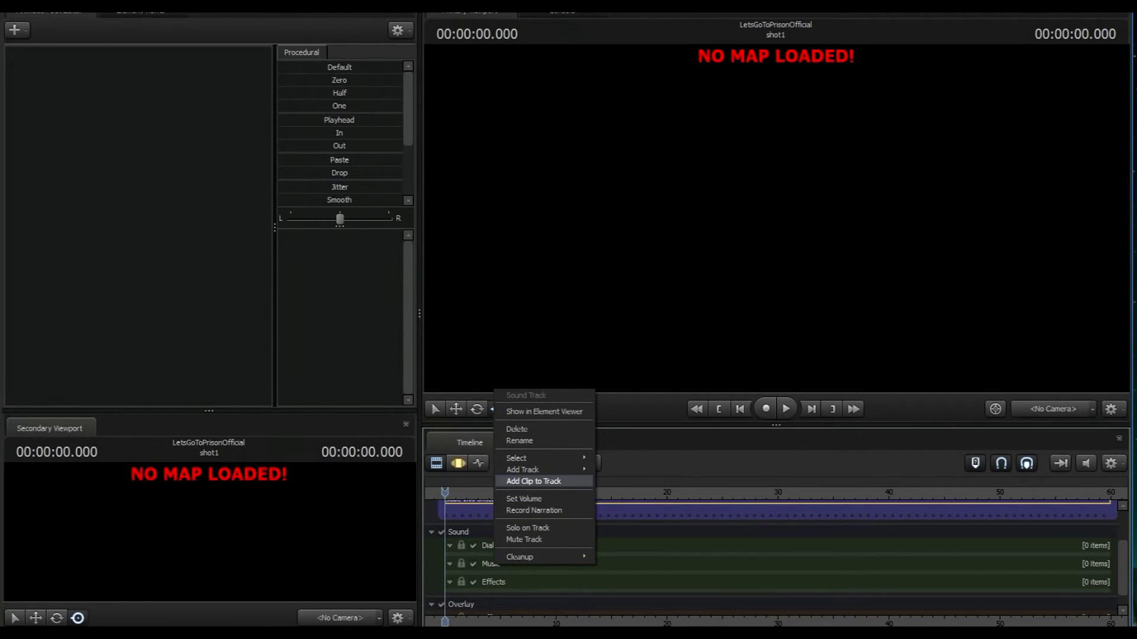
key("Escape")
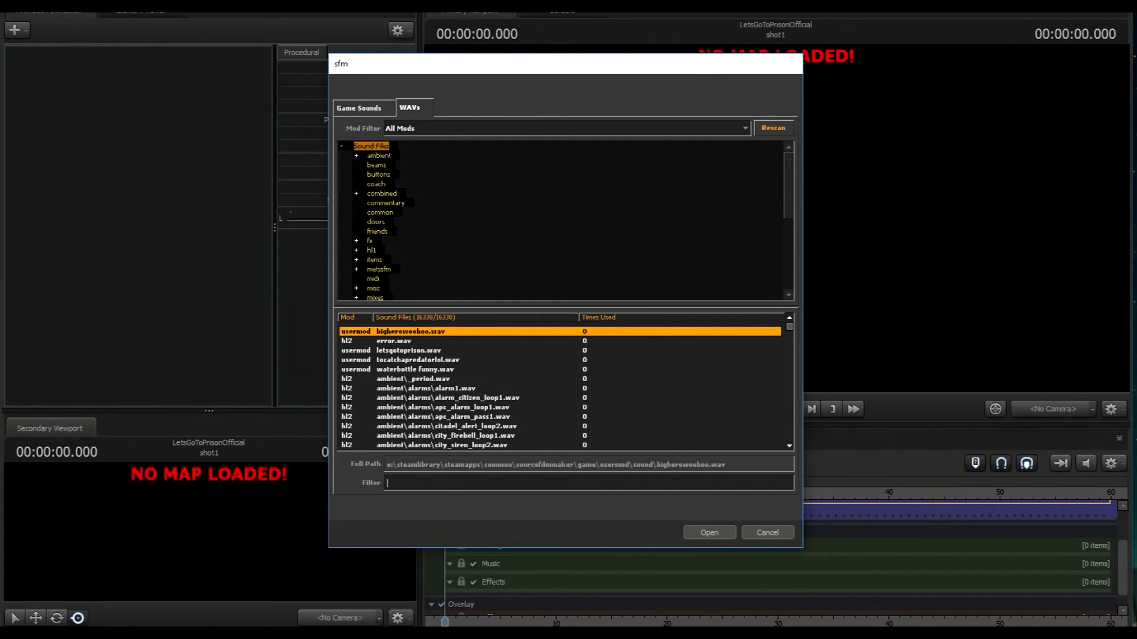
Step: Select only letsgotoprison.wav in the WAVs list and open it onto the Music track
left_click(409, 350, "ctrl")
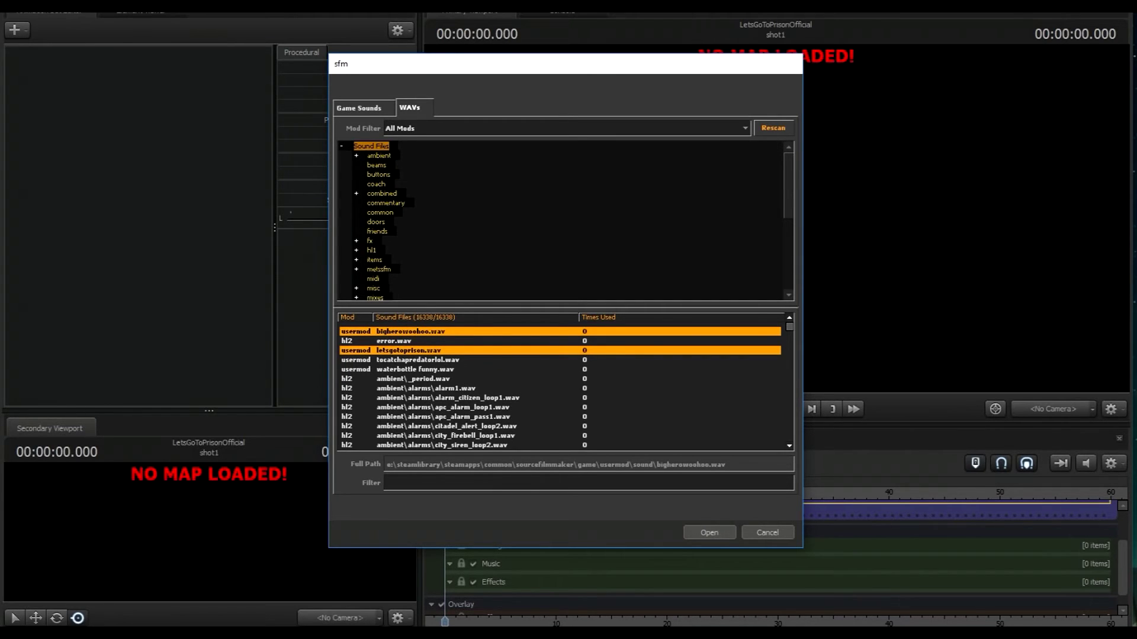
left_click(409, 350)
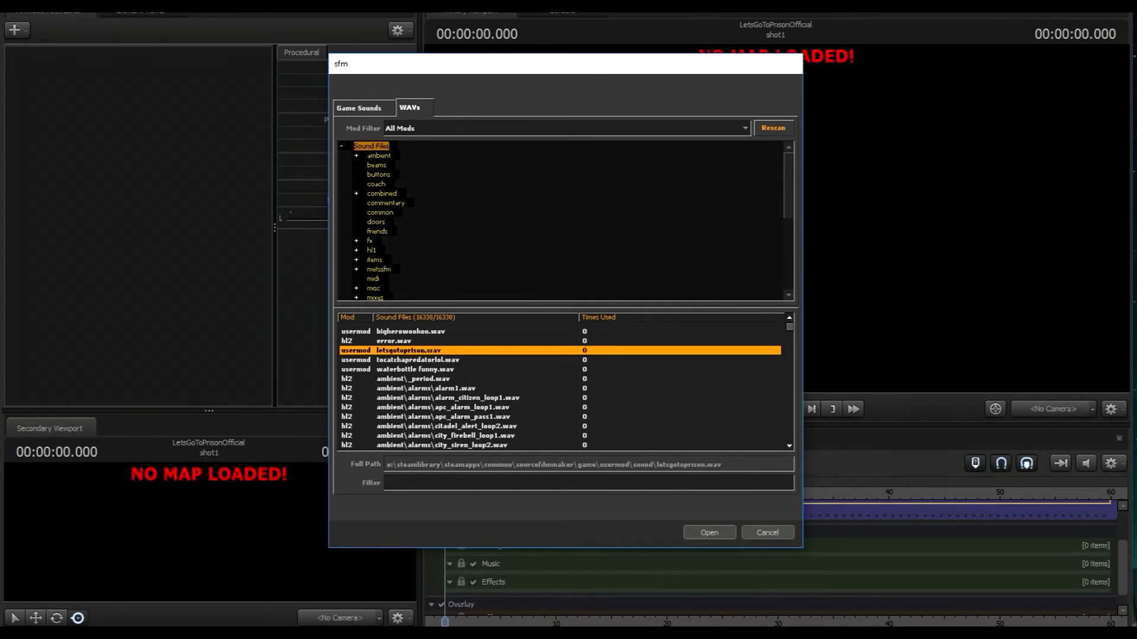
key("Return")
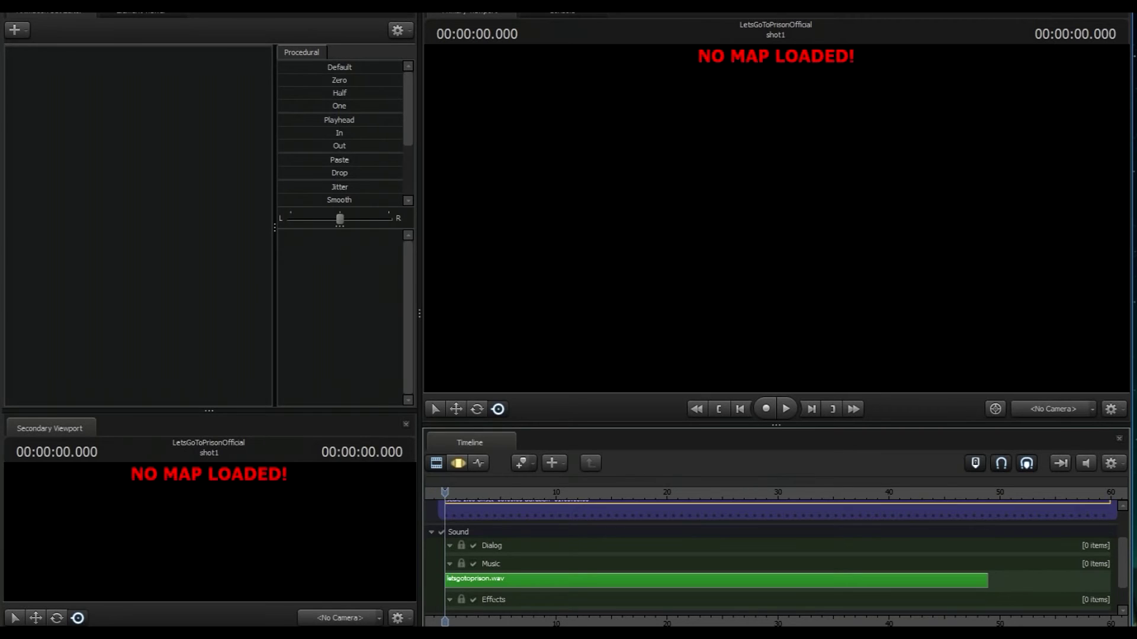
Step: Play the timeline briefly and pause at about 00:00:02.333
key("space")
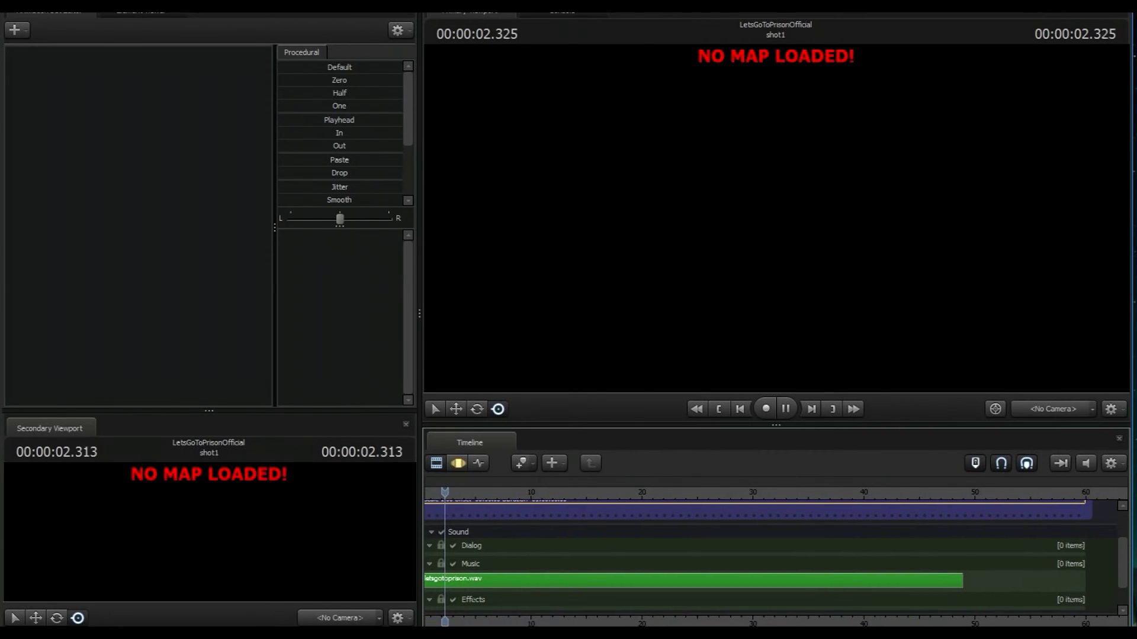
key("space")
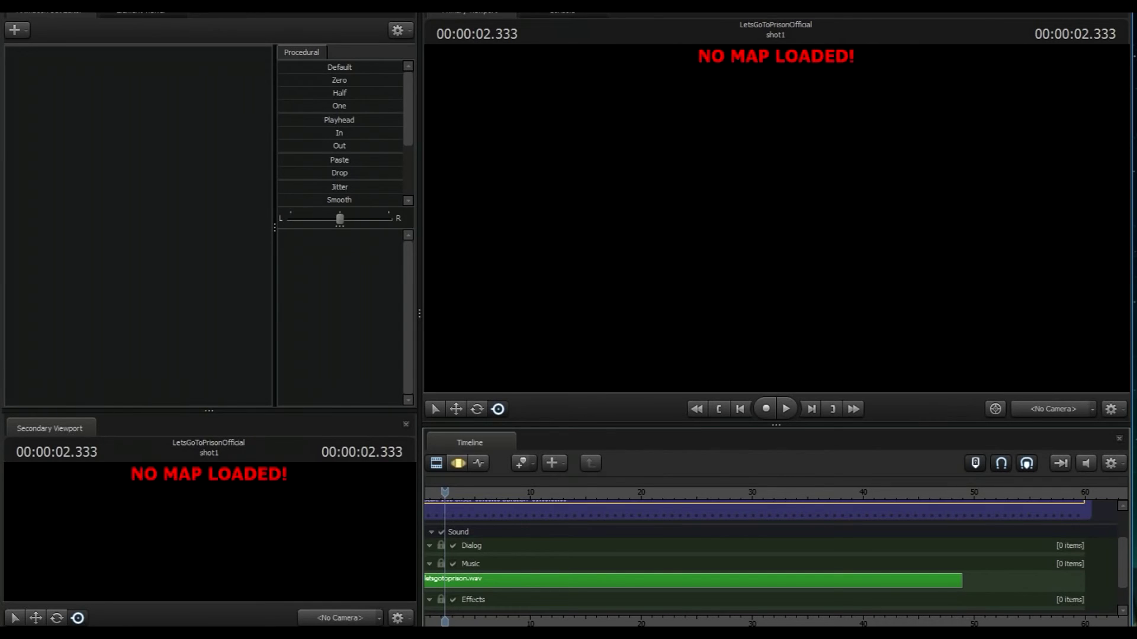